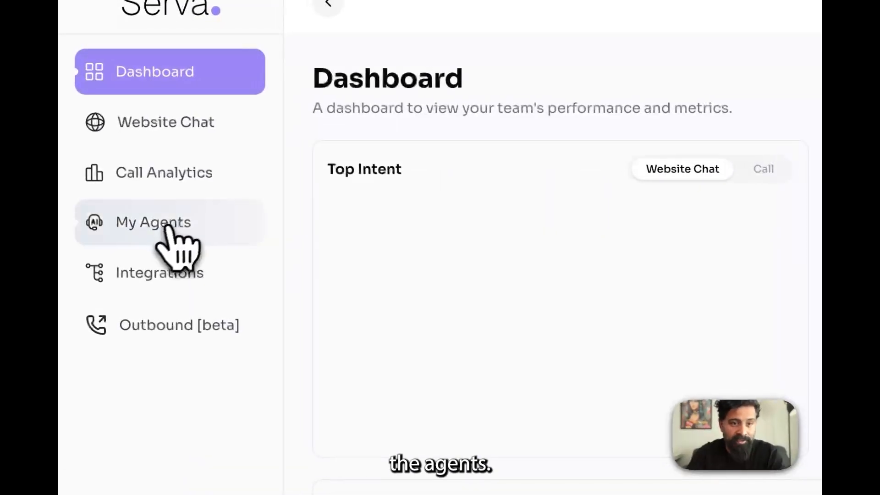
Start creating a new agent and upload Attorney3.png as its photo.
click(158, 216)
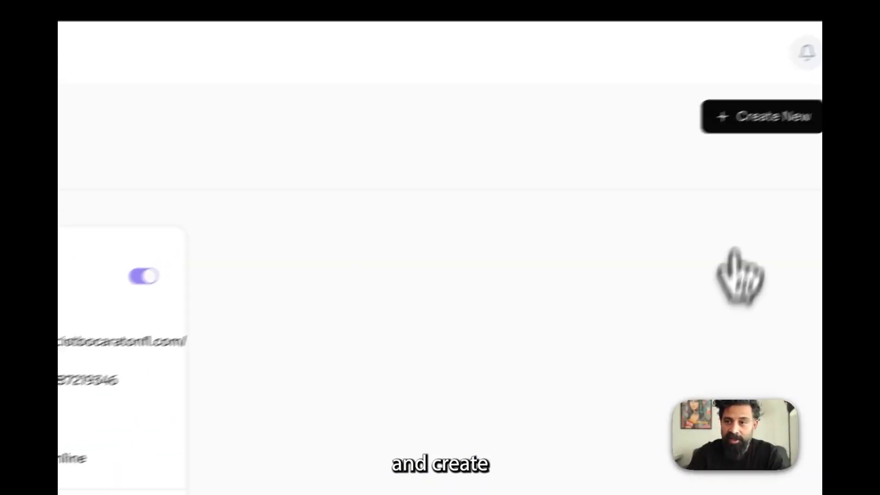
click(739, 129)
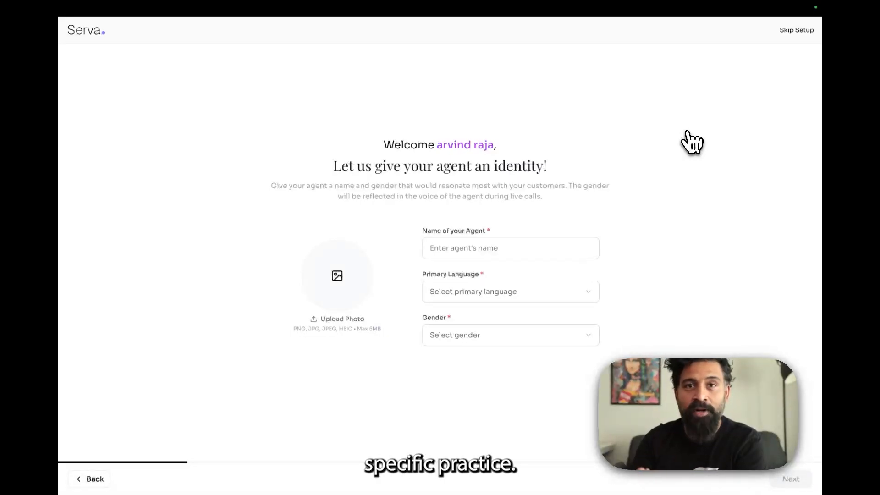
click(343, 278)
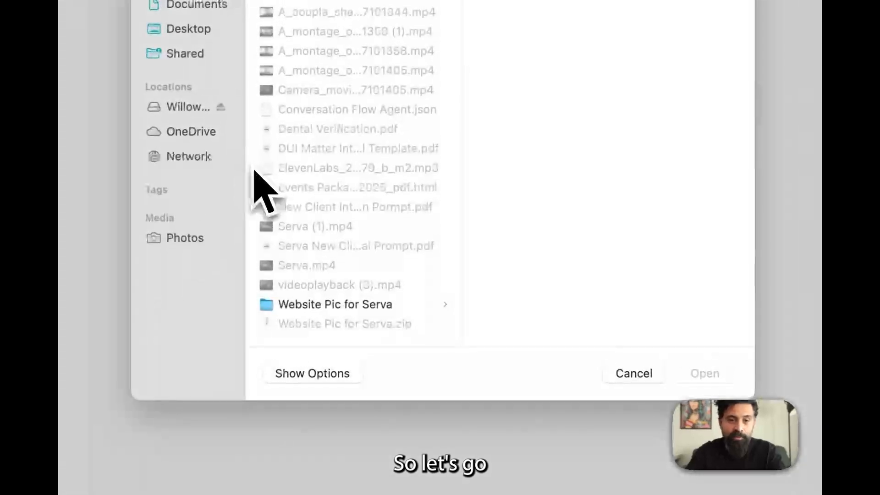
scroll(357, 296, down, 3)
scroll(310, 206, down, 10)
click(310, 202)
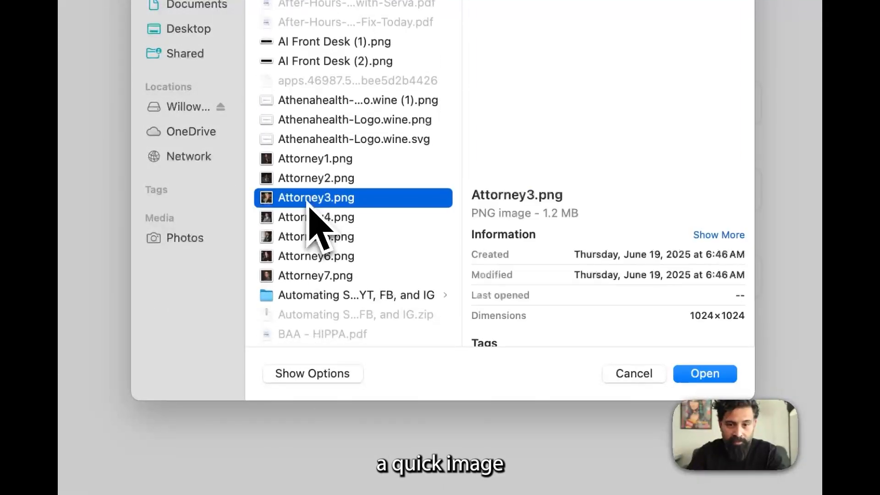
click(552, 367)
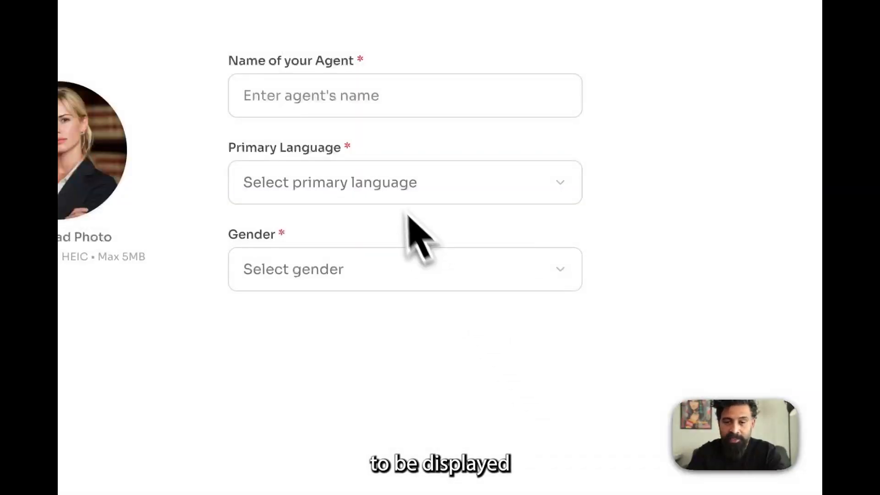
Name the agent Taylor, set the primary language to English and the gender to Female, and continue to the website setup.
click(377, 112)
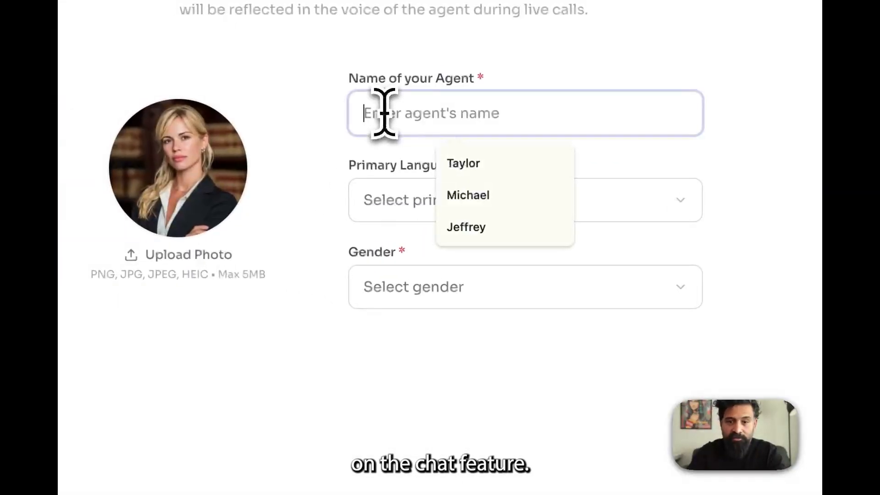
click(467, 169)
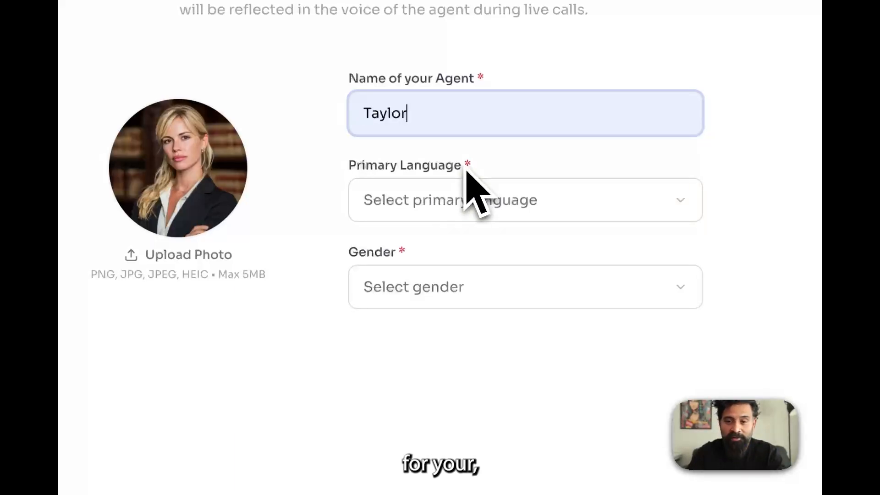
click(411, 201)
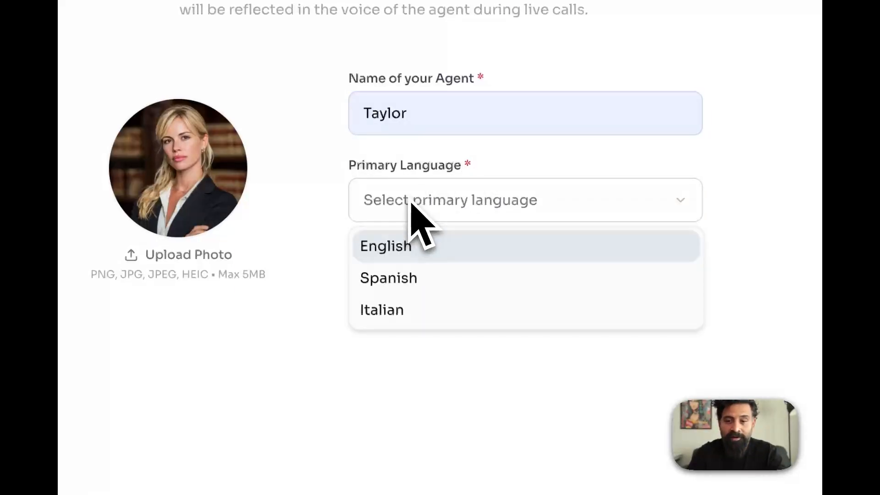
click(380, 251)
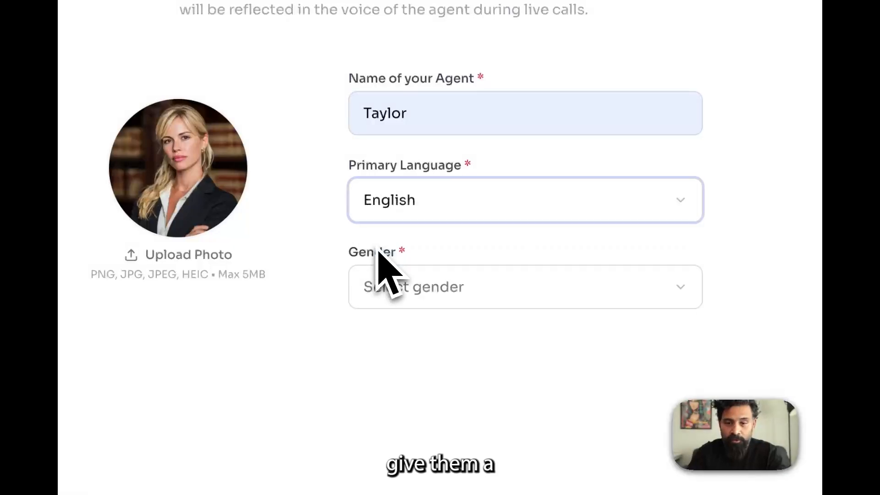
click(378, 306)
click(387, 373)
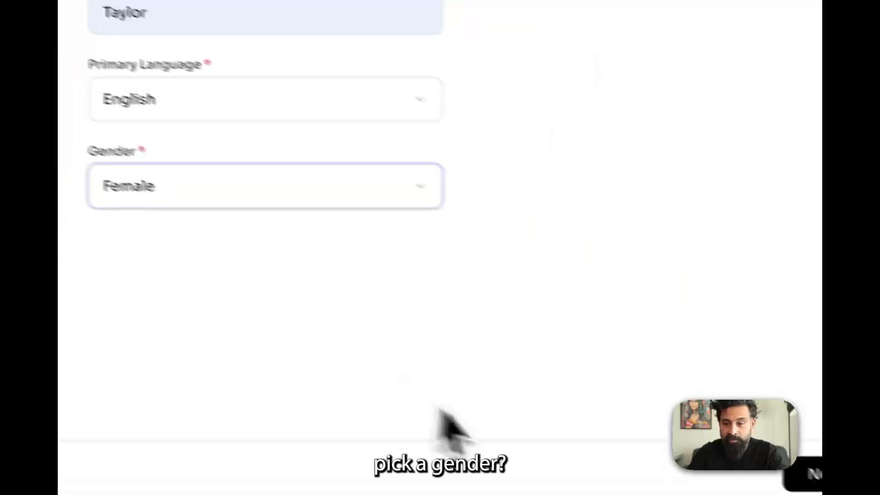
click(746, 474)
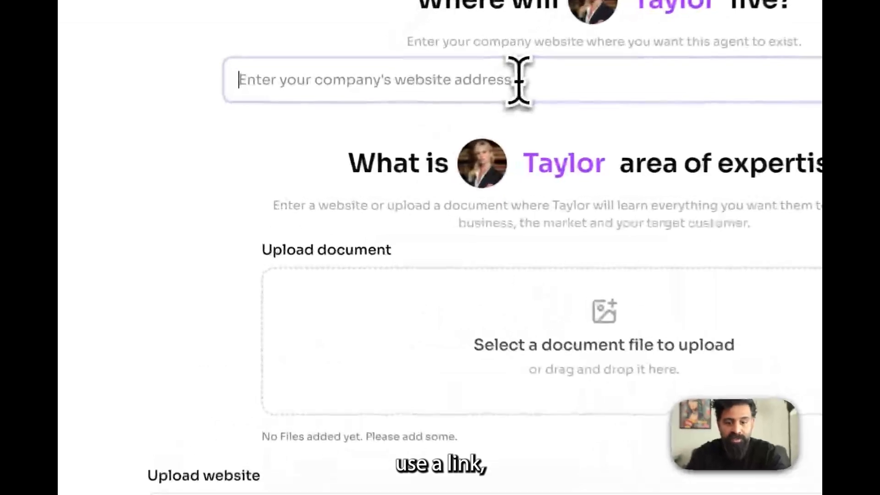
text(https://www.rieflegal.com/)
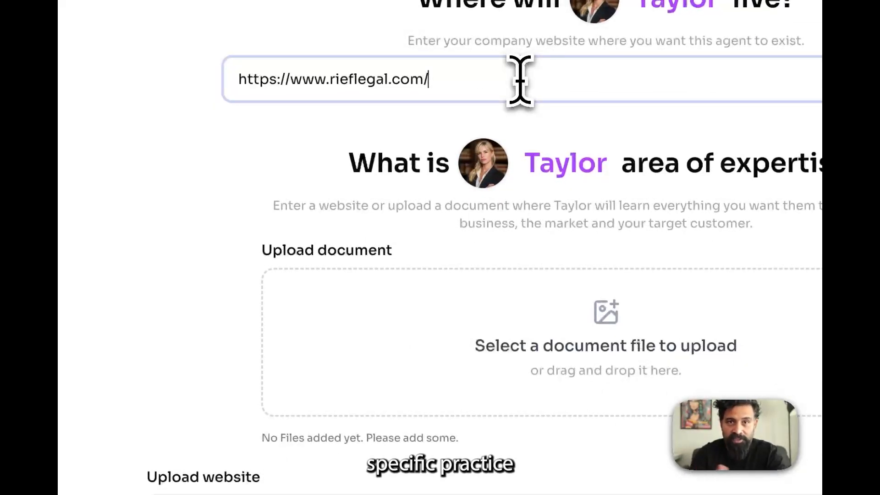
scroll(344, 354, down, 4)
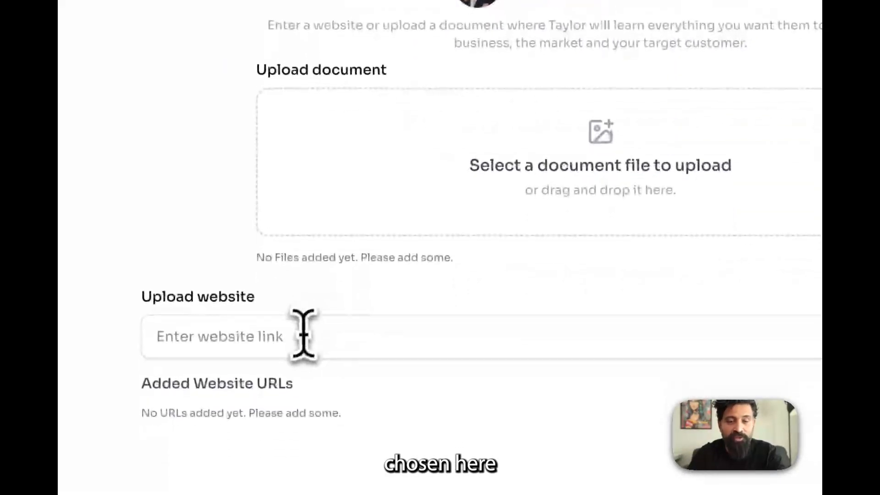
click(293, 348)
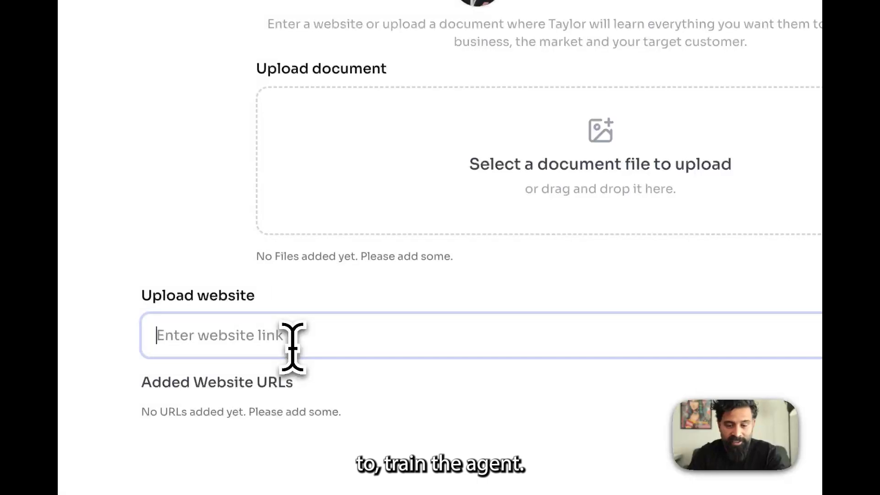
text(https://www.rieflegal.com/)
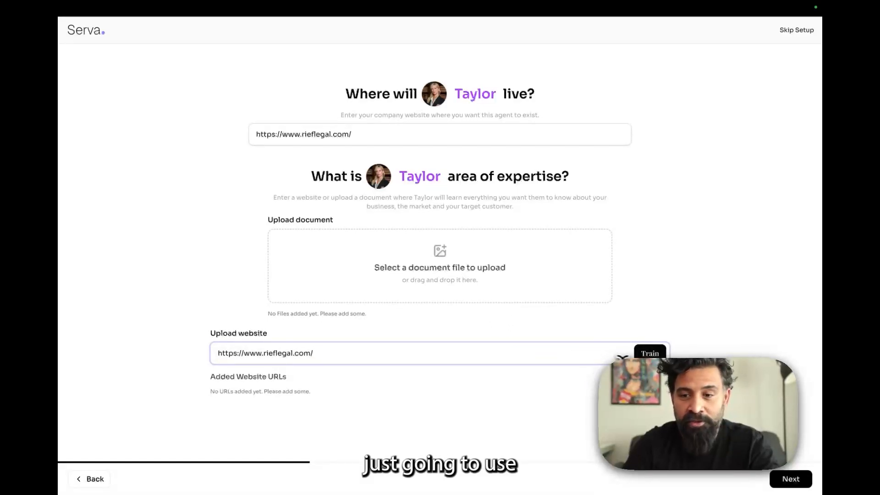
click(649, 354)
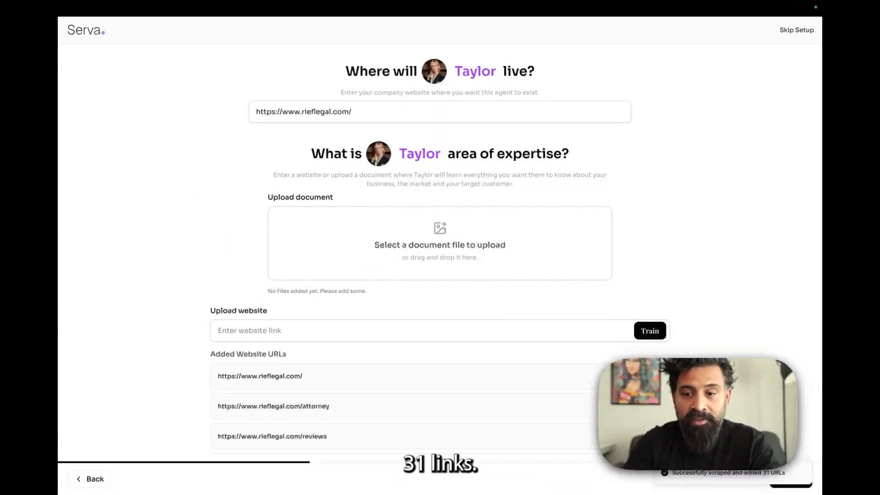
Load and review more of the added website URLs, and continue to the target customer setup.
scroll(440, 257, down, 6)
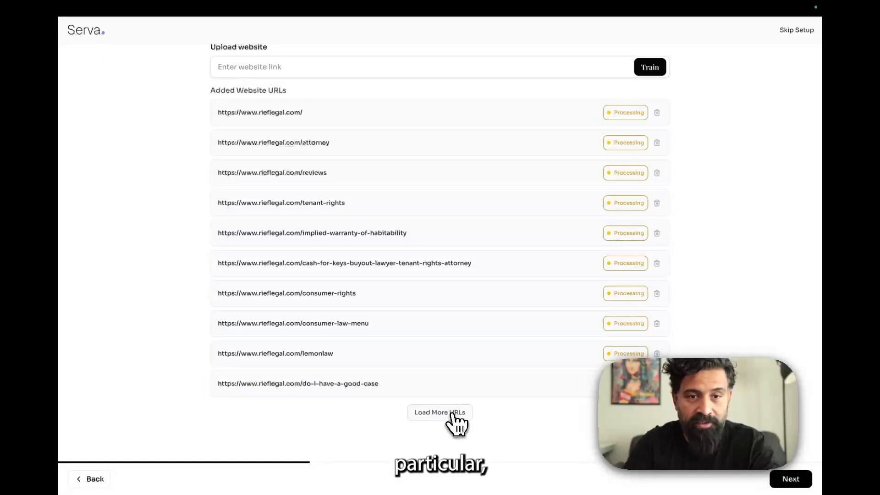
click(451, 413)
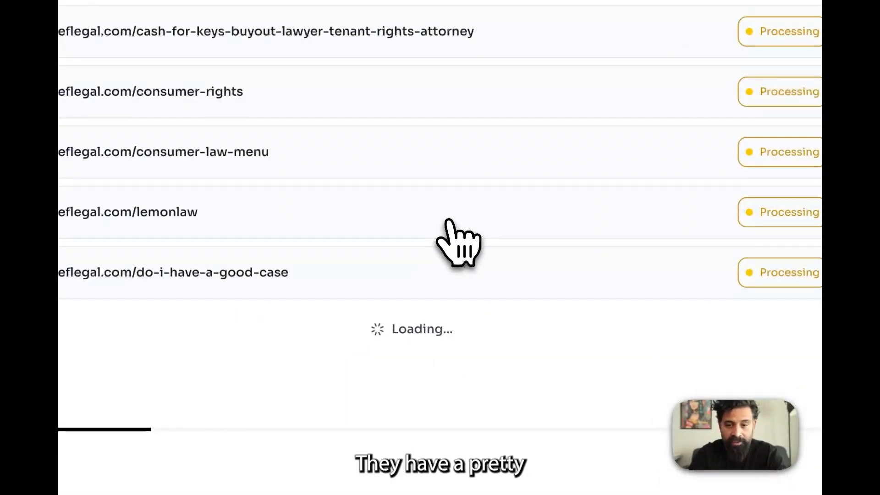
scroll(458, 243, down, 2)
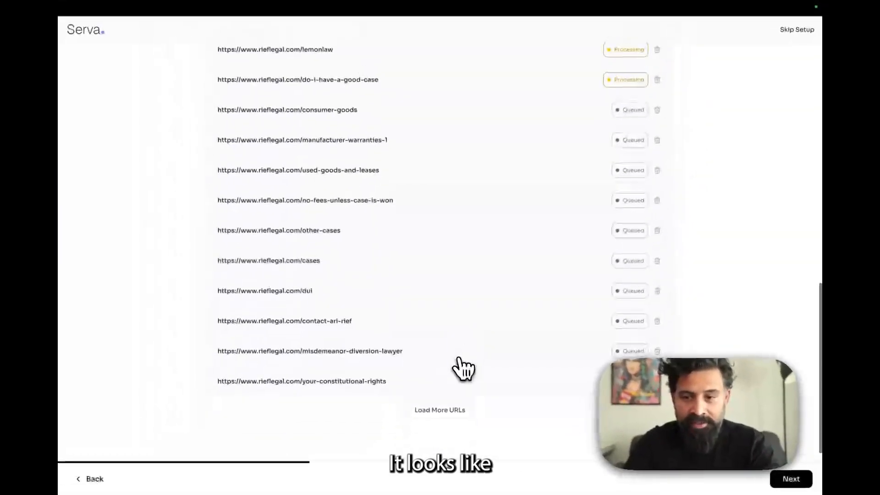
scroll(463, 368, up, 5)
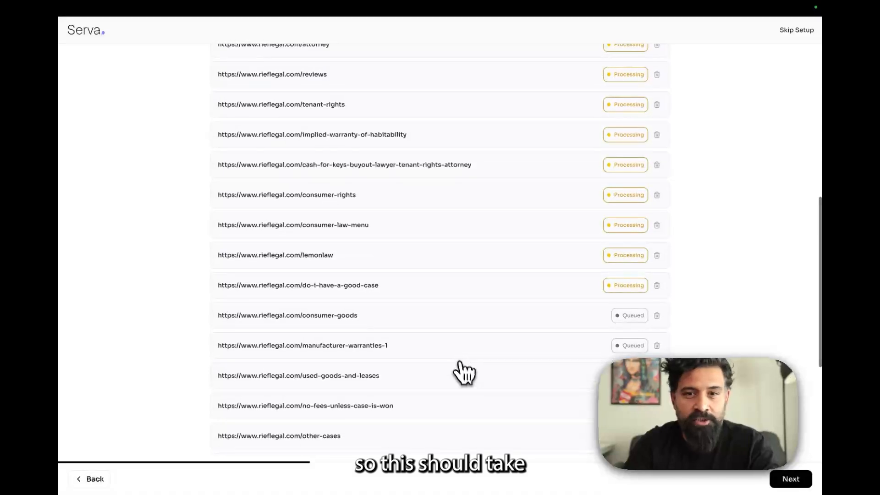
scroll(463, 368, up, 3)
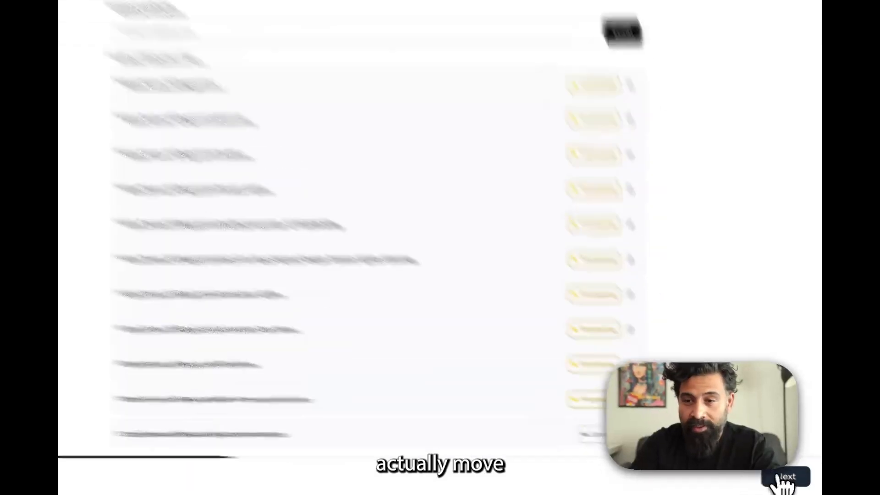
click(791, 479)
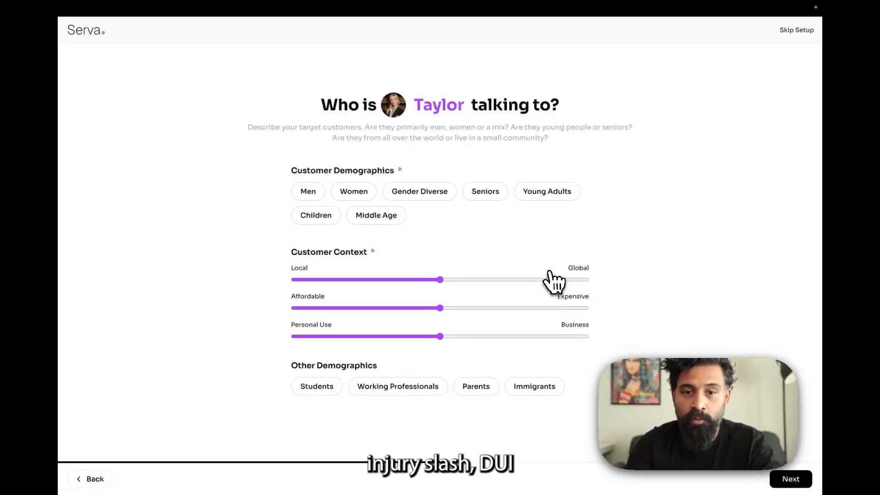
Select Men, Women and Young Adults as the customer demographics.
click(306, 192)
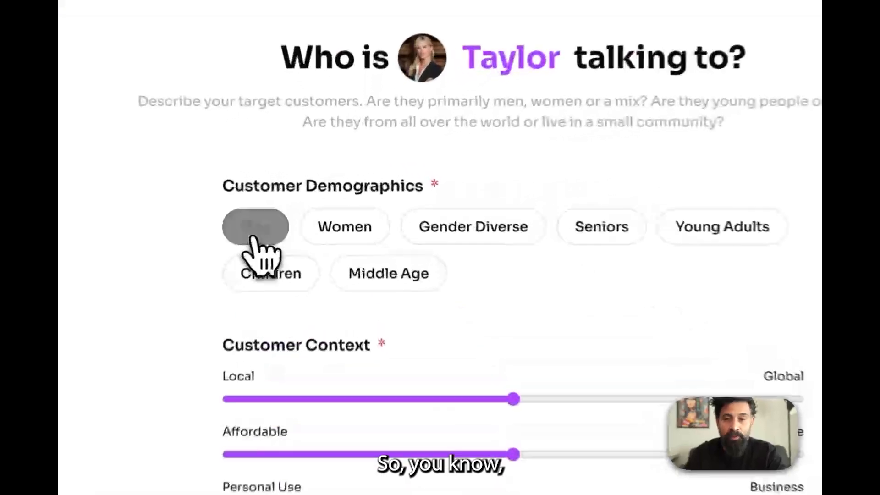
click(362, 193)
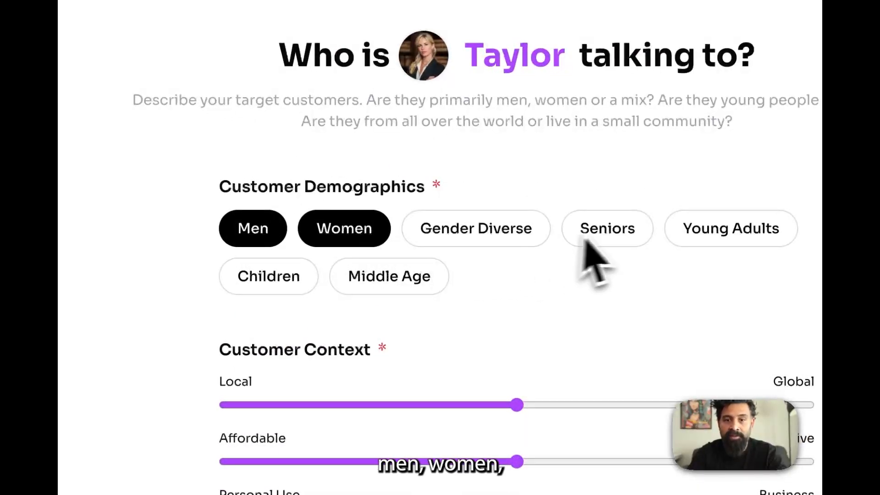
click(730, 229)
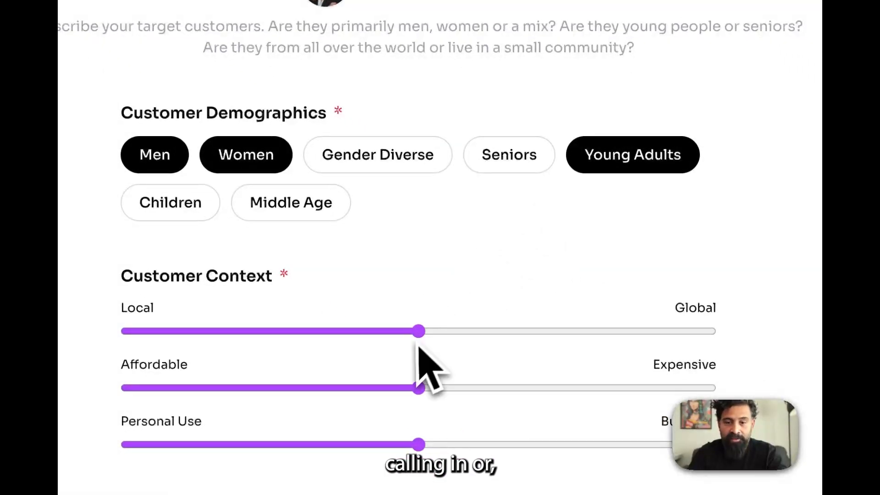
Shift the customer context strongly towards Local, Affordable and Personal Use, and continue to the agent's persona.
drag(418, 331, 197, 330)
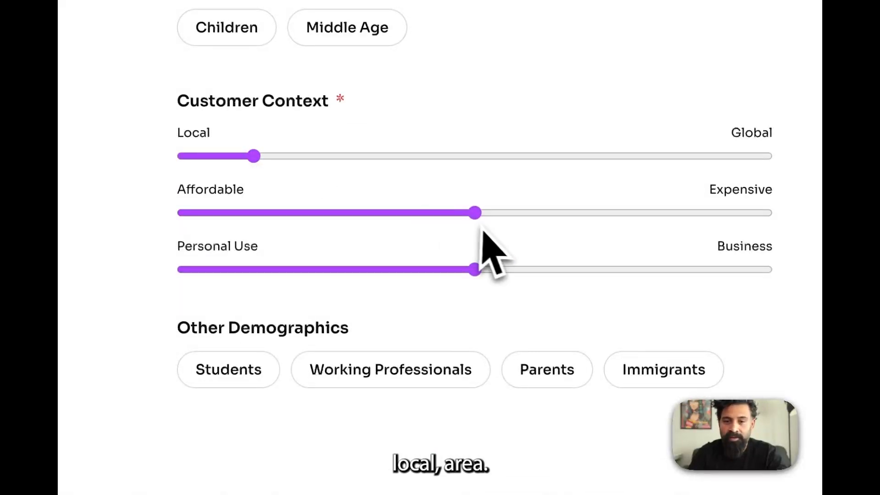
drag(477, 213, 289, 212)
drag(475, 270, 253, 269)
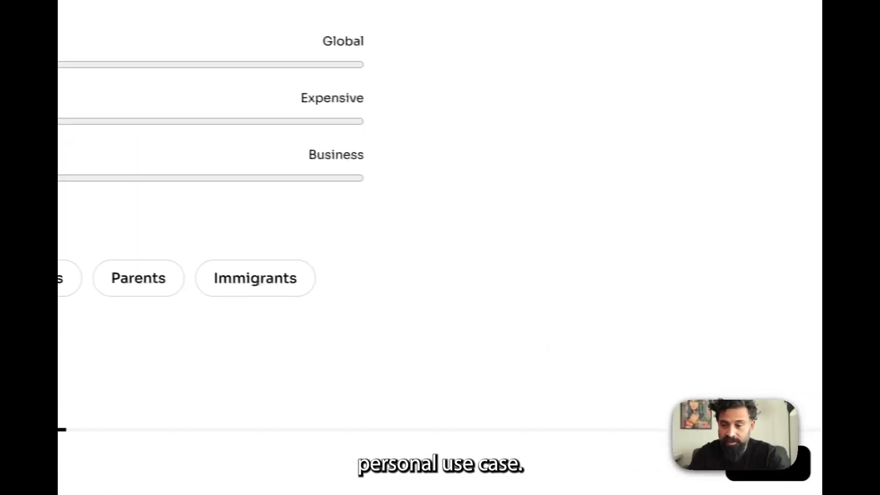
click(764, 472)
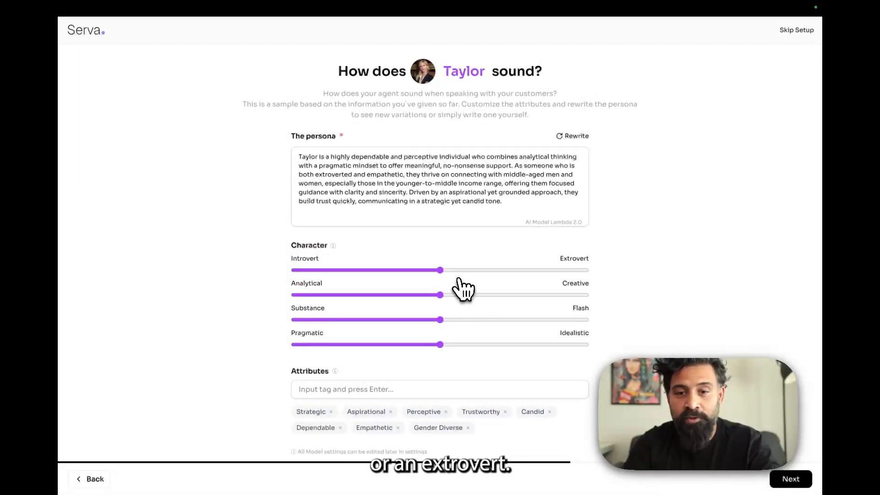
Set the agent's character close to Extrovert, and strongly towards Analytical, Substance and Pragmatic.
drag(441, 270, 570, 270)
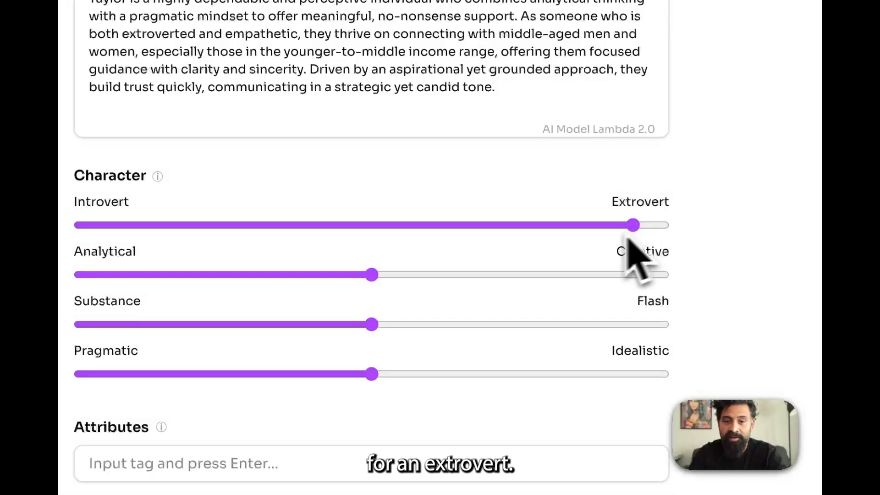
drag(384, 274, 156, 276)
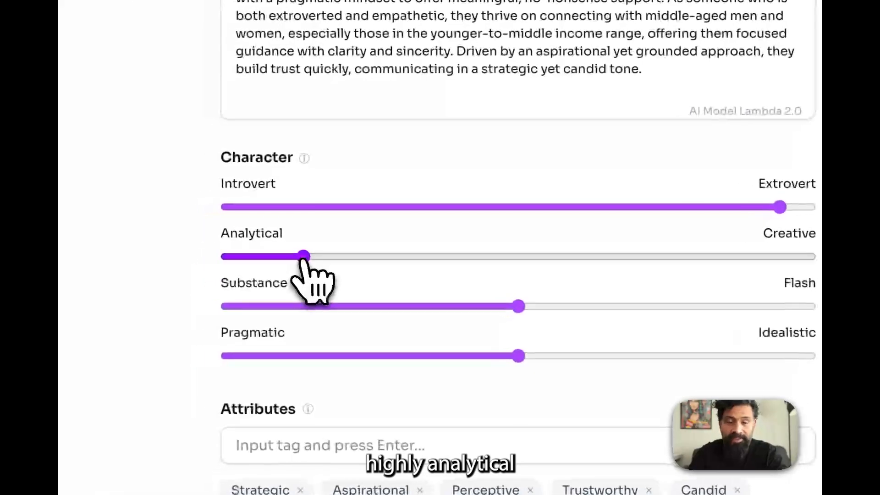
drag(518, 306, 288, 307)
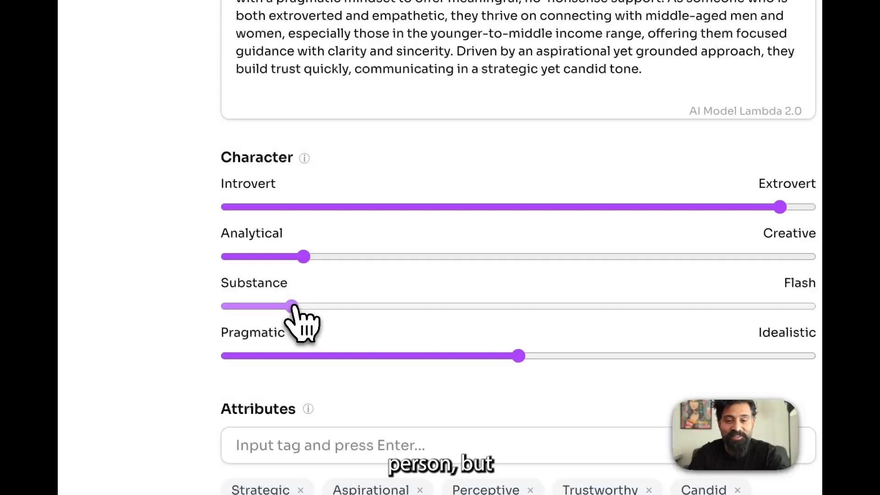
drag(293, 311, 298, 313)
drag(519, 356, 305, 359)
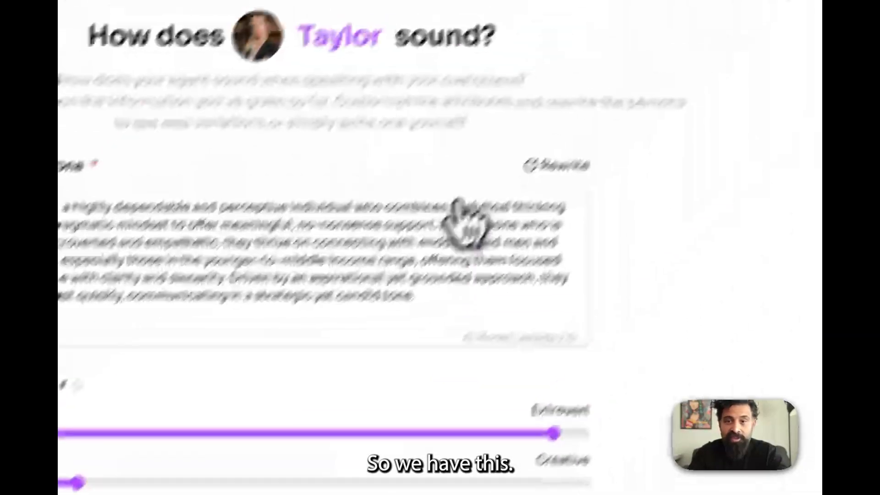
Rewrite the persona to match the adjusted character traits and read through the new text.
click(499, 202)
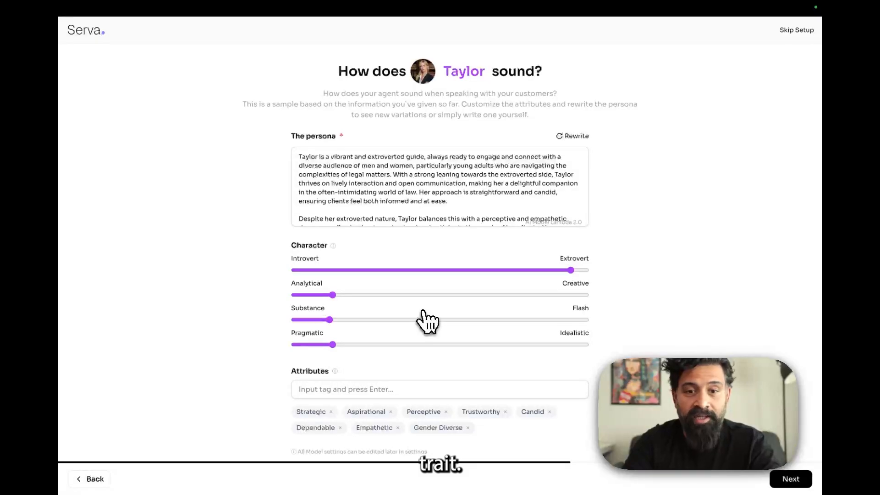
scroll(524, 218, down, 3)
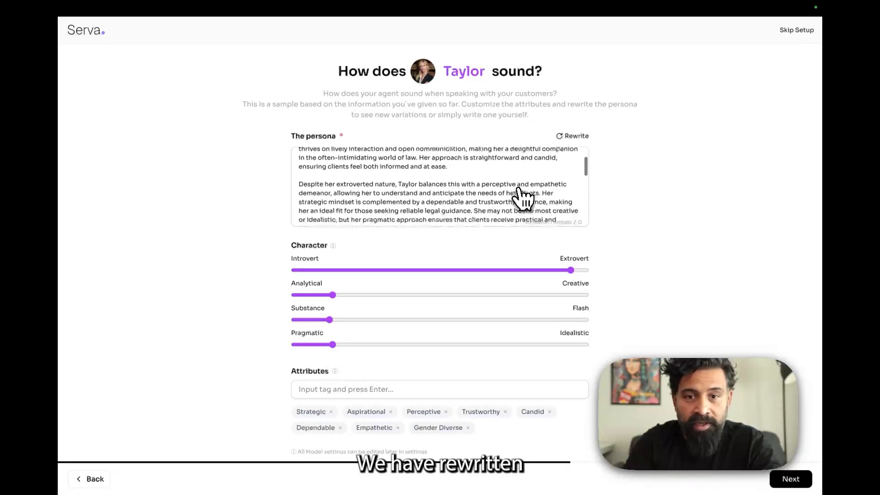
scroll(519, 189, down, 3)
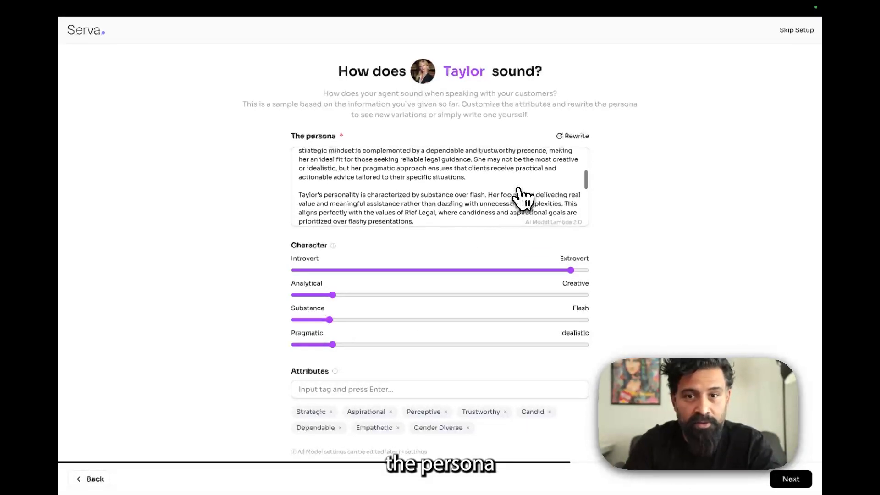
Read through the rest of the rewritten persona and continue to the agent's test chat.
scroll(518, 189, down, 2)
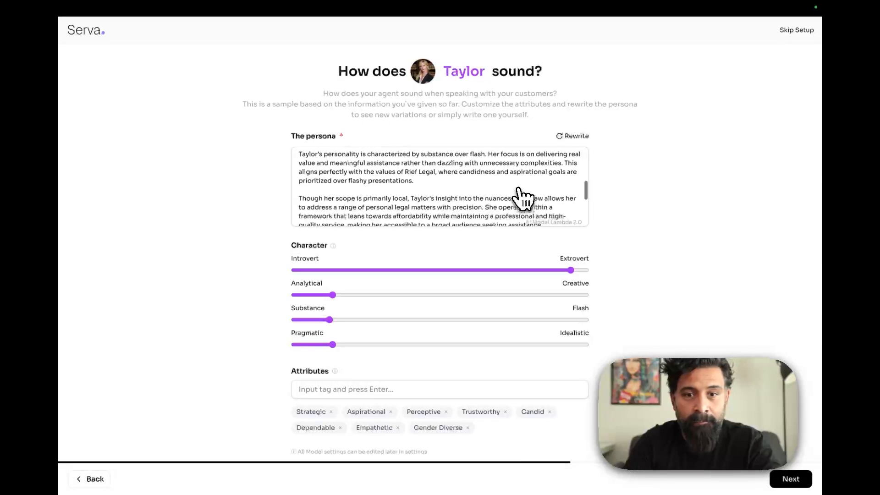
scroll(518, 189, up, 6)
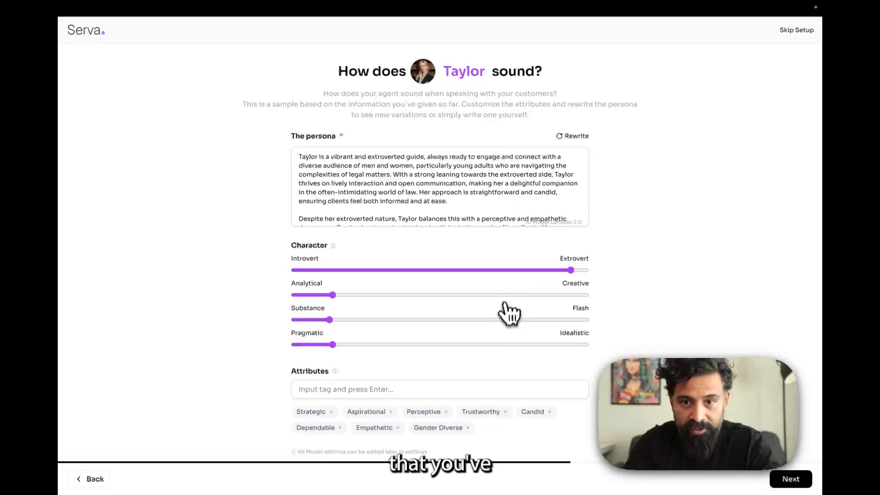
click(787, 480)
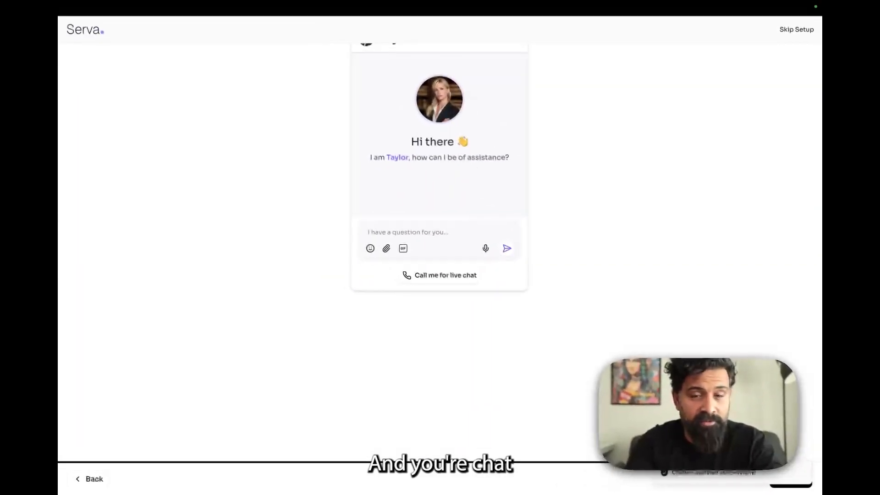
Ask Taylor "Hi, what are your services" in the test chat and read through the reply.
scroll(644, 313, up, 2)
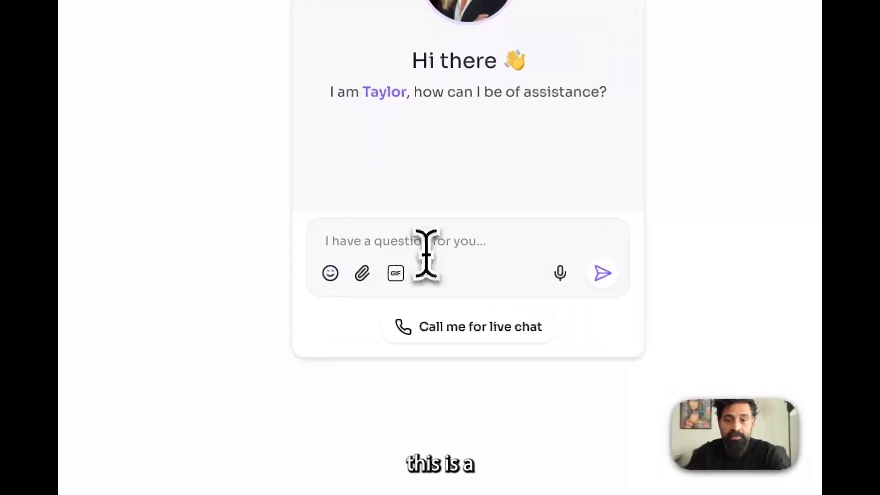
click(418, 246)
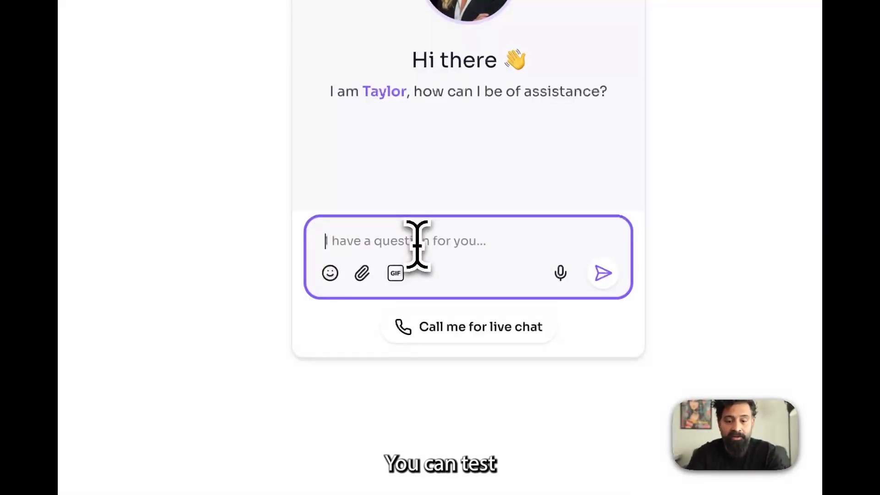
text(Hi, what are your services)
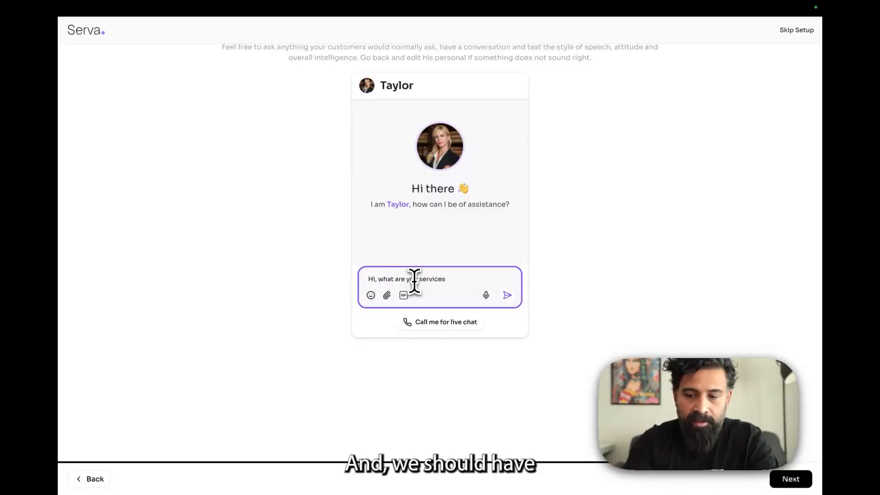
key(Return)
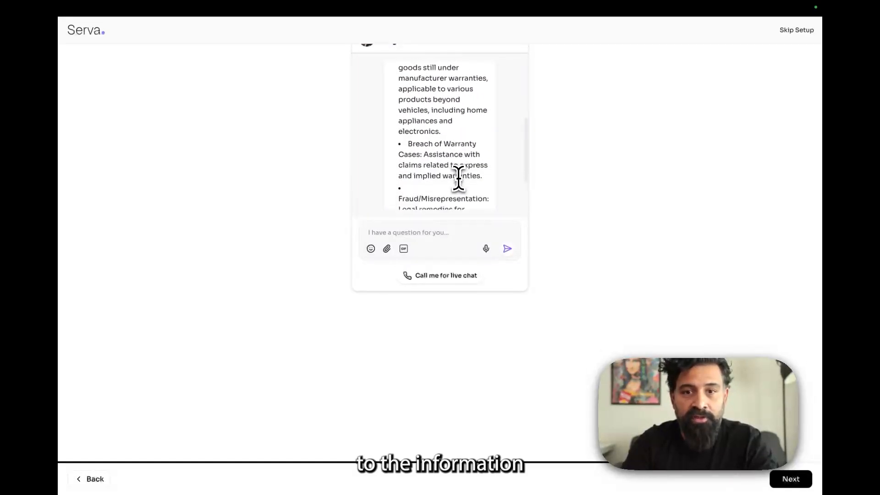
scroll(458, 179, up, 3)
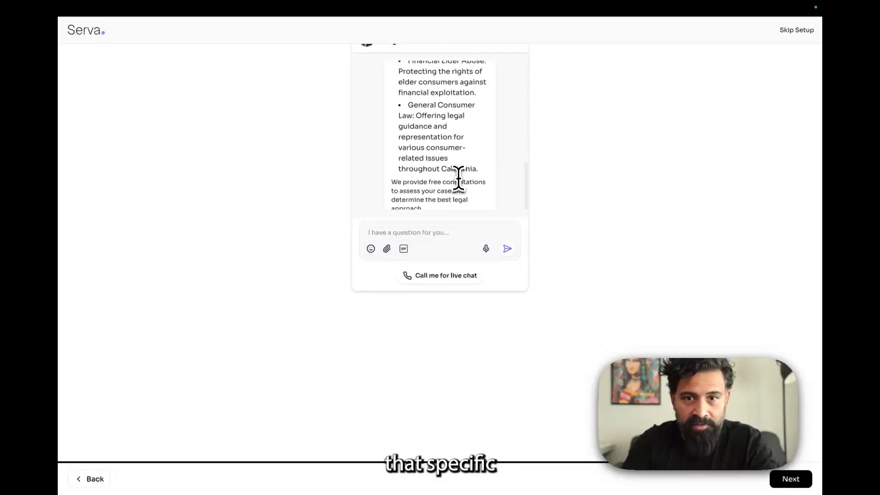
scroll(458, 179, up, 1)
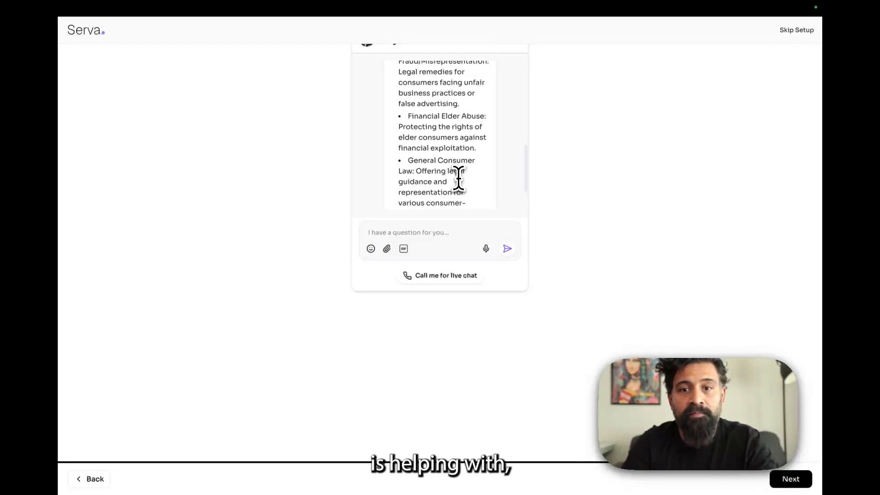
scroll(458, 179, up, 1)
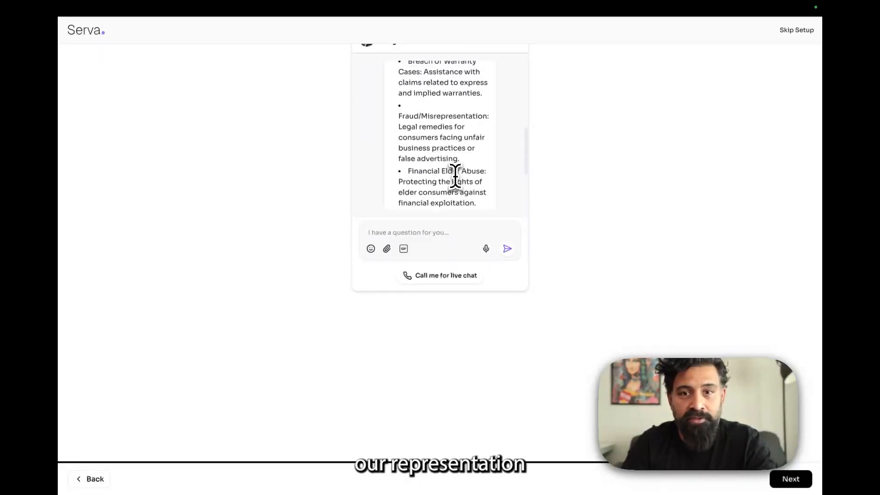
scroll(455, 177, up, 3)
scroll(455, 177, up, 1)
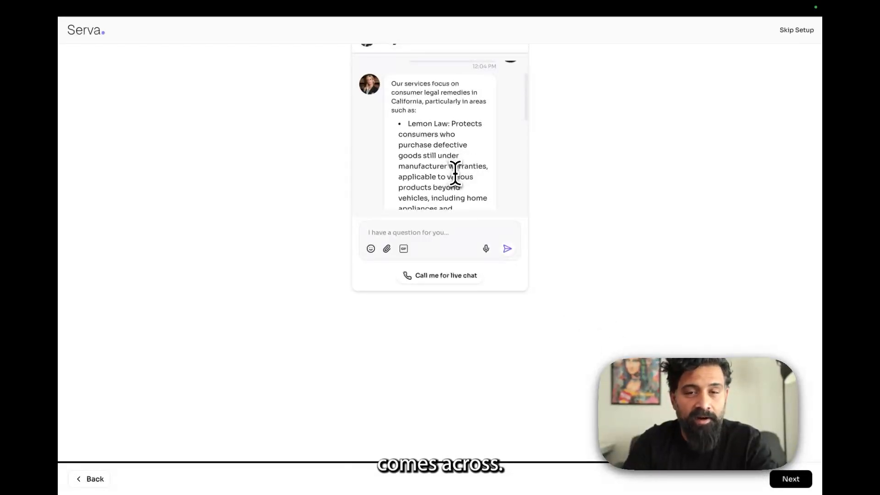
Continue to the website installation, copy Taylor's embed script and finish the website setup.
click(795, 485)
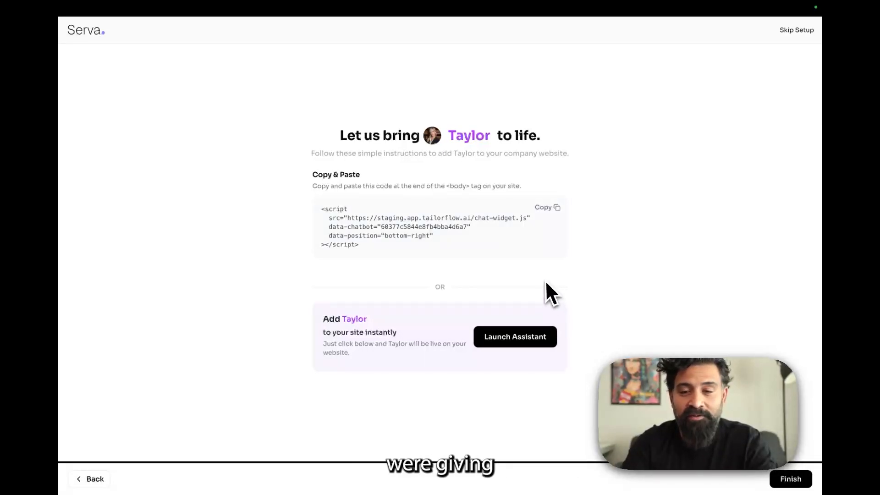
click(555, 211)
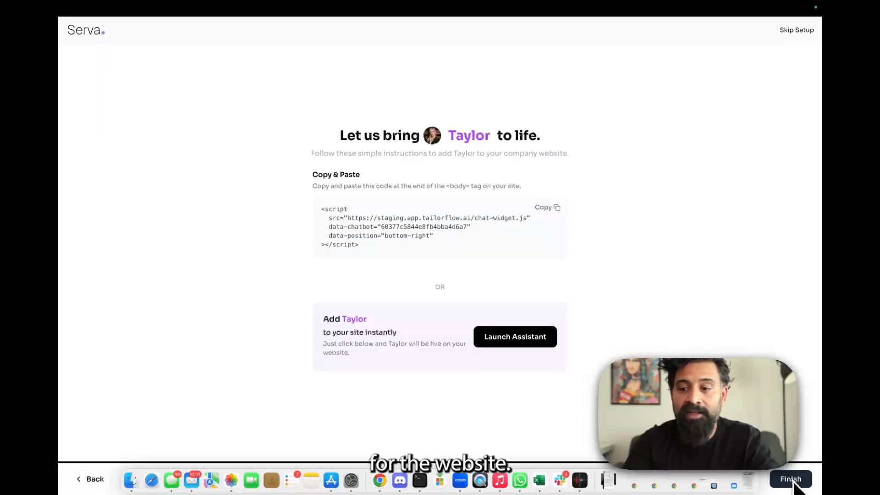
click(792, 481)
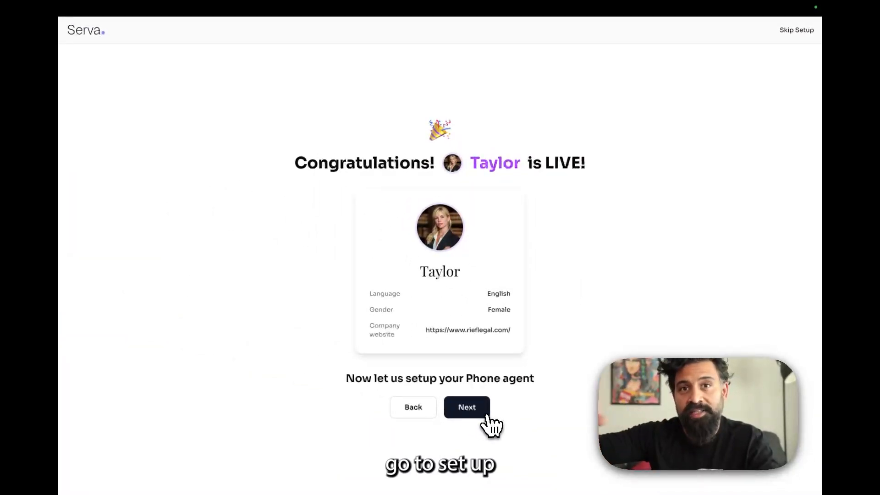
Go through the phone agent setup, viewing the Ring Central call-forwarding instructions on the way, and finish it.
click(484, 413)
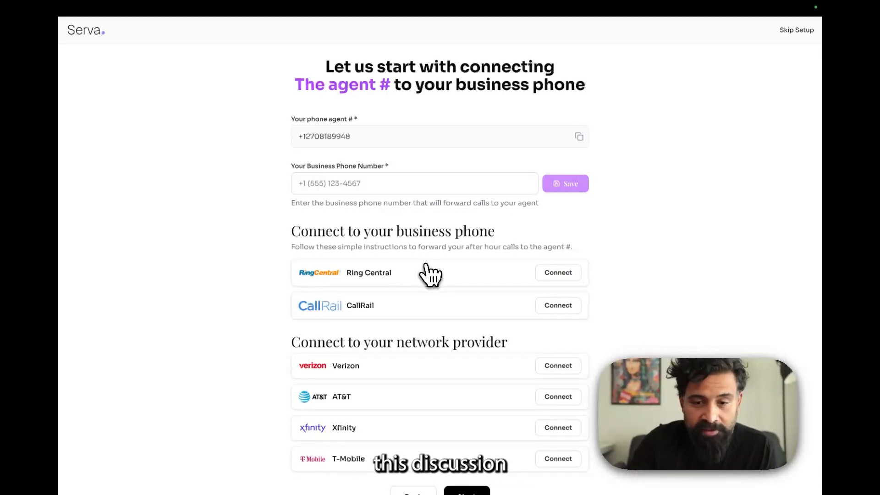
scroll(460, 391, down, 1)
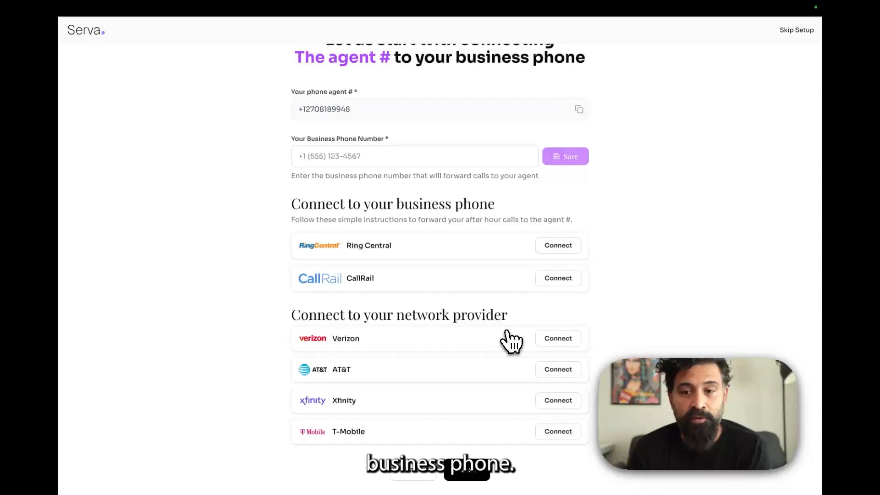
click(559, 248)
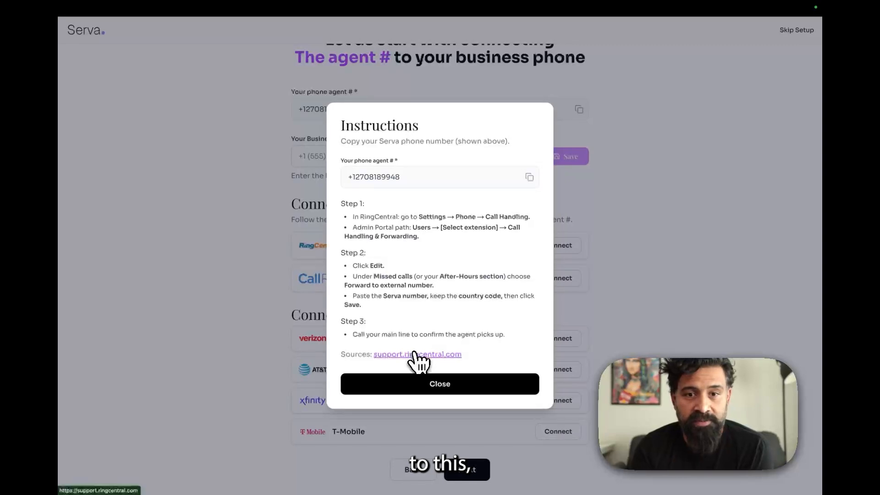
click(424, 402)
click(567, 453)
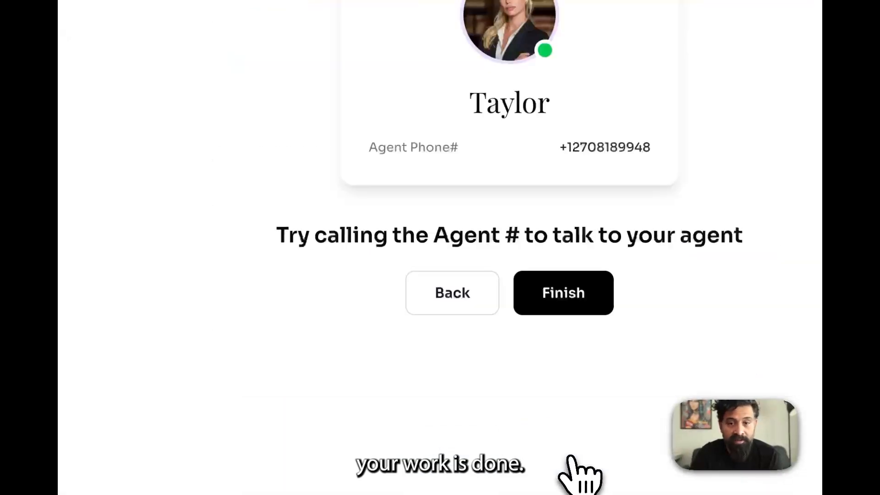
click(570, 305)
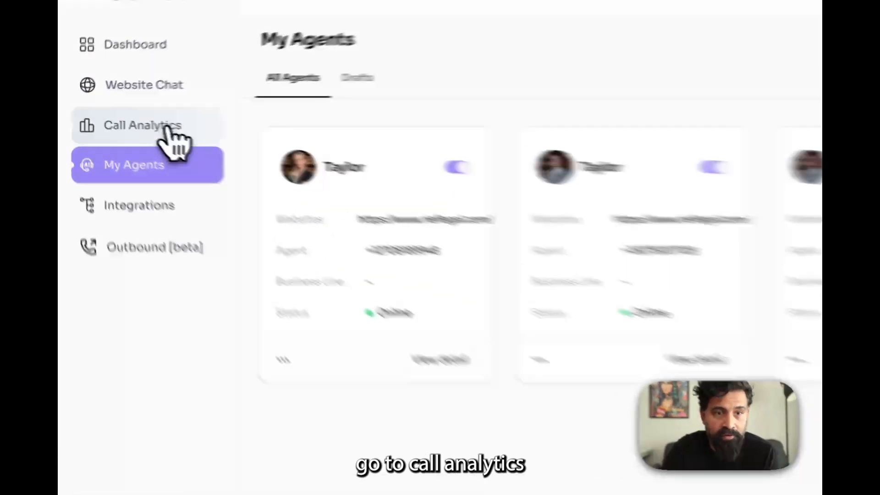
Read the transcript of Taylor's most recent call in Call Analytics and close it.
click(167, 127)
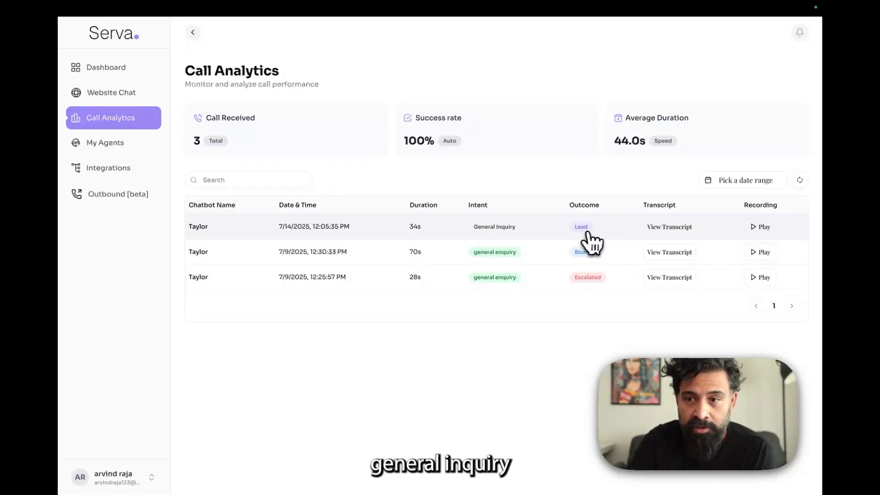
click(669, 228)
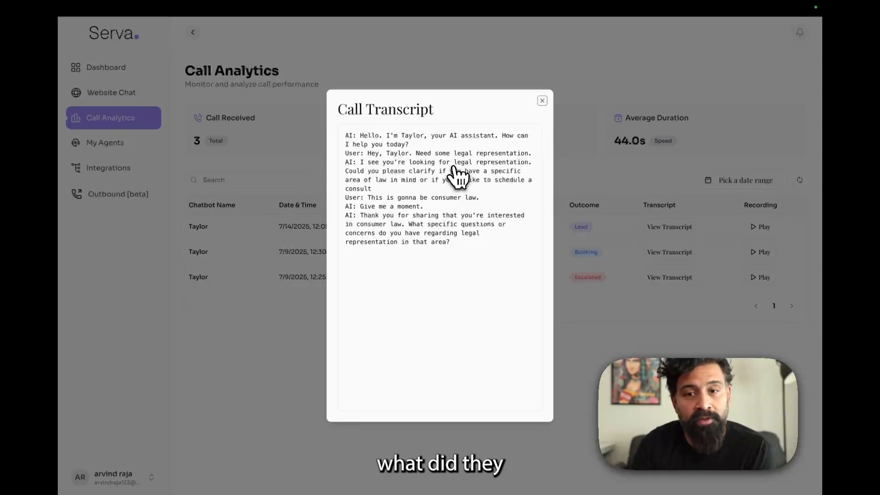
click(541, 102)
Play the first seconds of the most recent call's recording, then pause and close it.
click(701, 284)
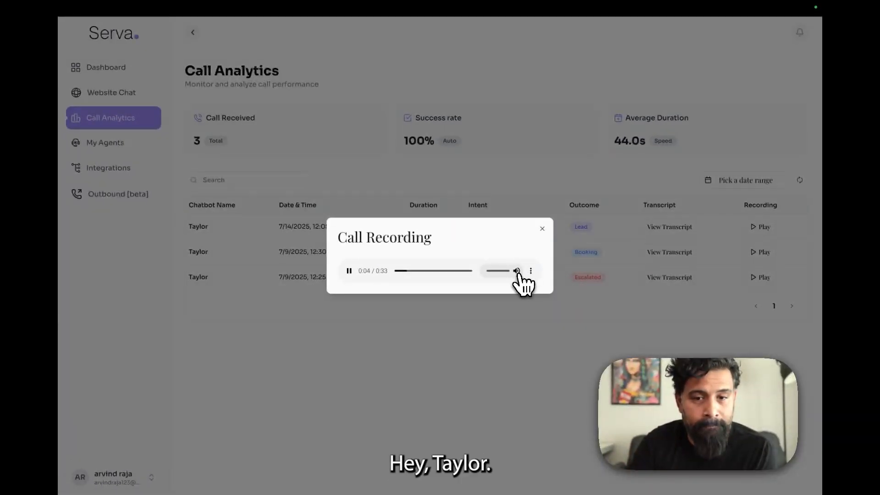
click(349, 270)
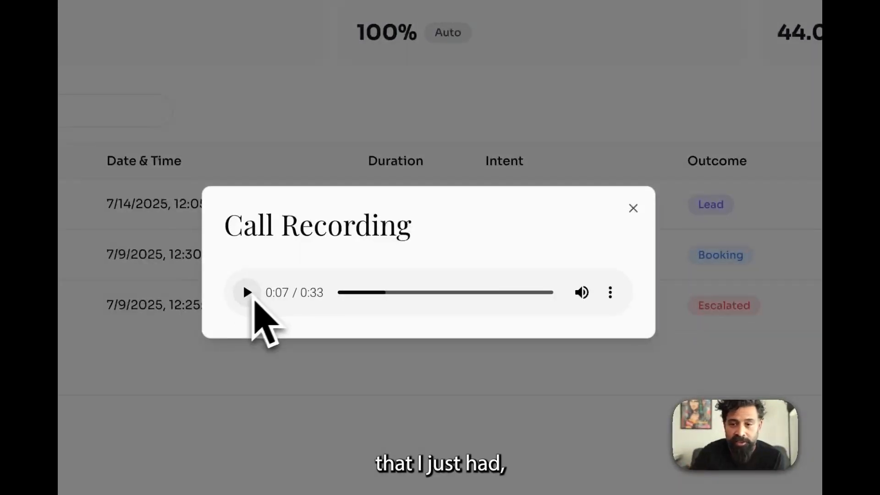
click(633, 208)
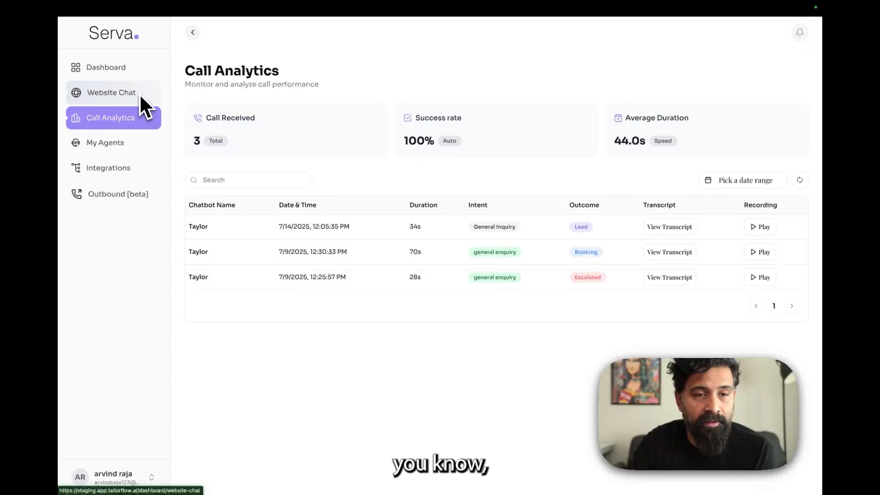
Open the dashboard and switch the Top Intent chart to Call.
click(115, 67)
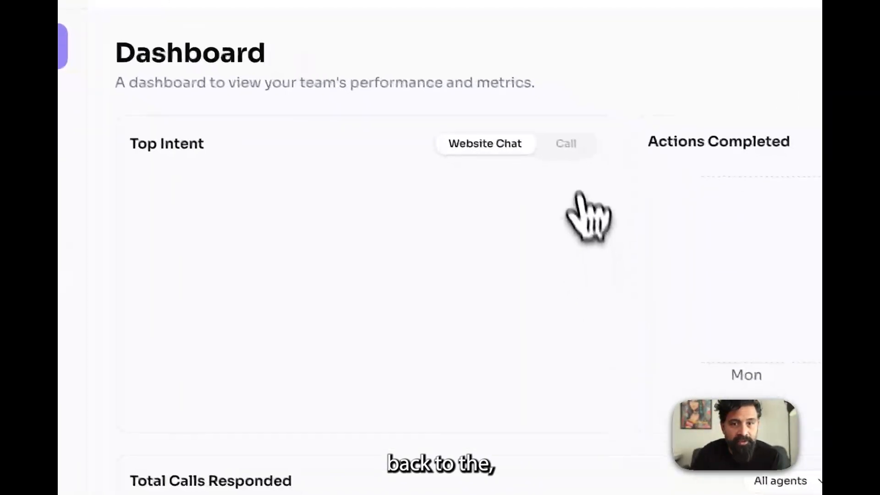
click(728, 213)
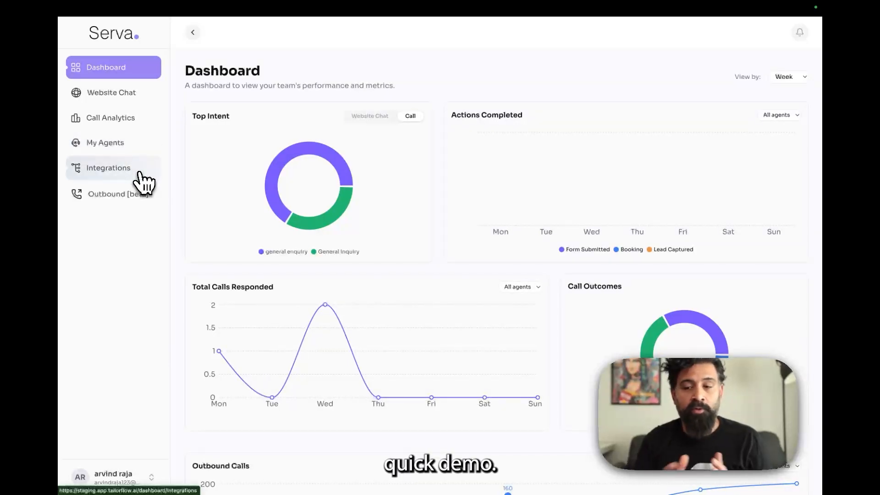
Open the details of the new Taylor agent and view its AI Instructions, Voice Persona and Playground.
click(108, 152)
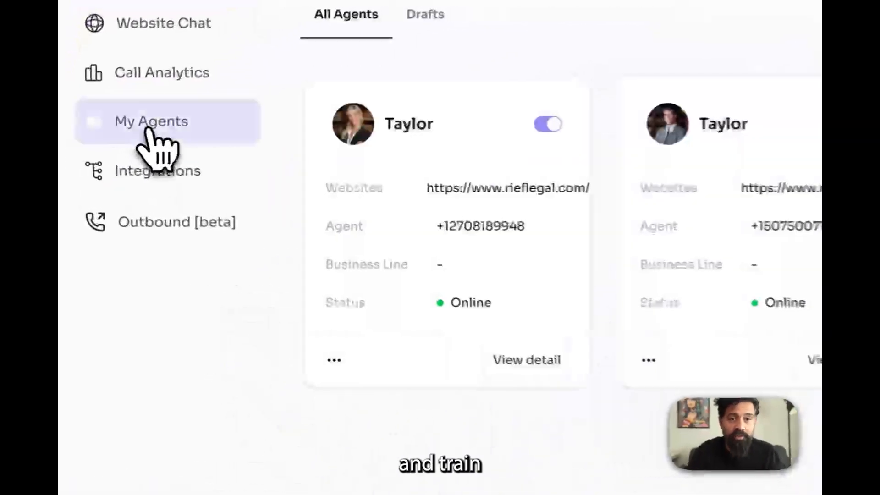
click(526, 360)
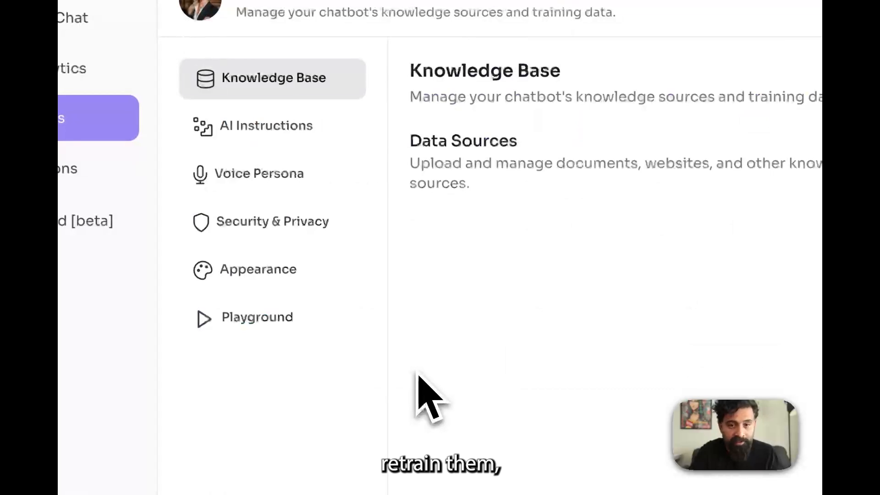
click(285, 128)
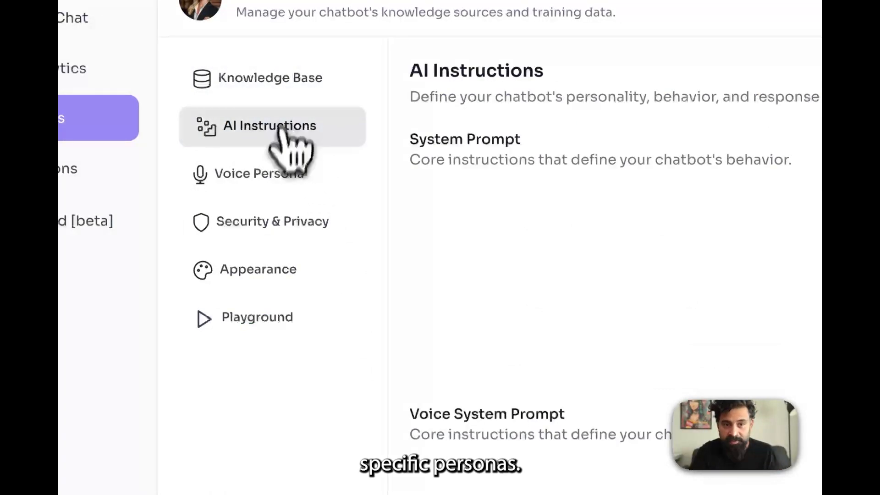
click(275, 192)
click(256, 321)
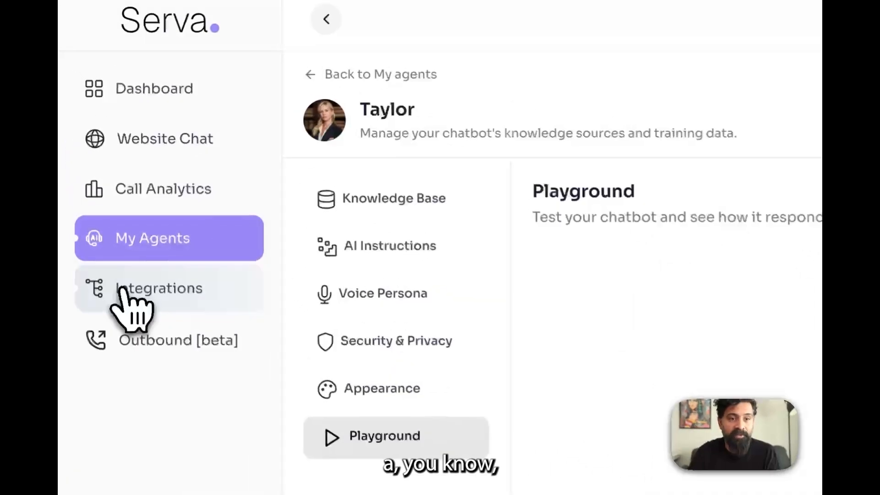
Look at the available app integrations and return to Call Analytics.
click(123, 288)
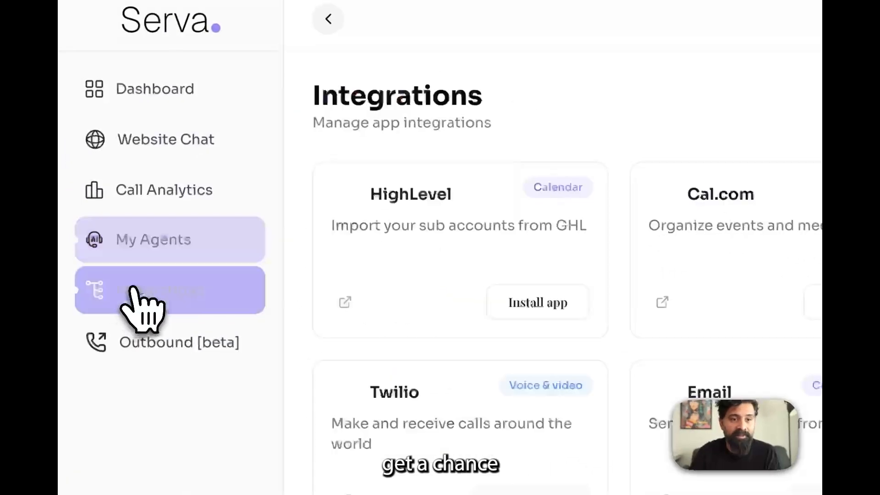
click(186, 185)
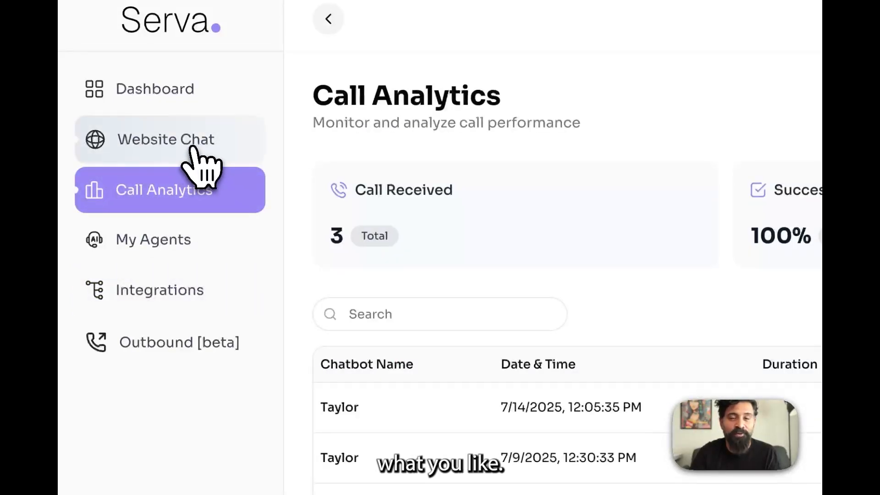